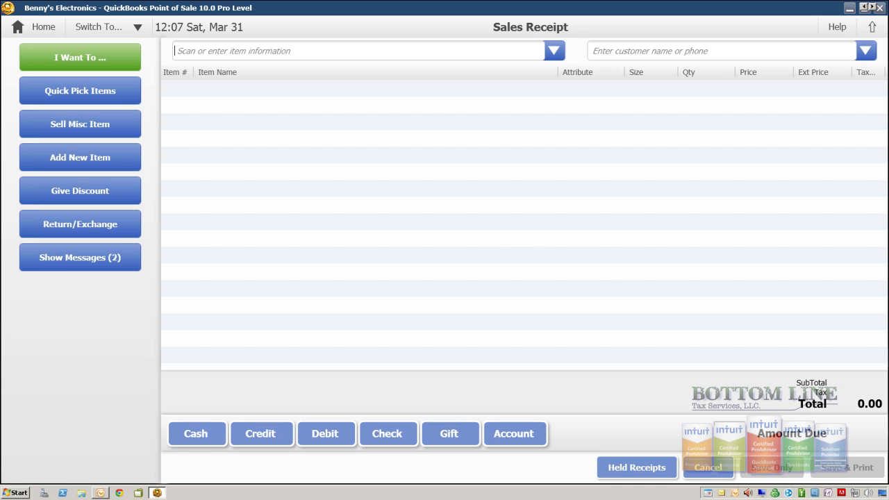
# Return to the home page and open the Print Designer
pyautogui.click(38, 26)
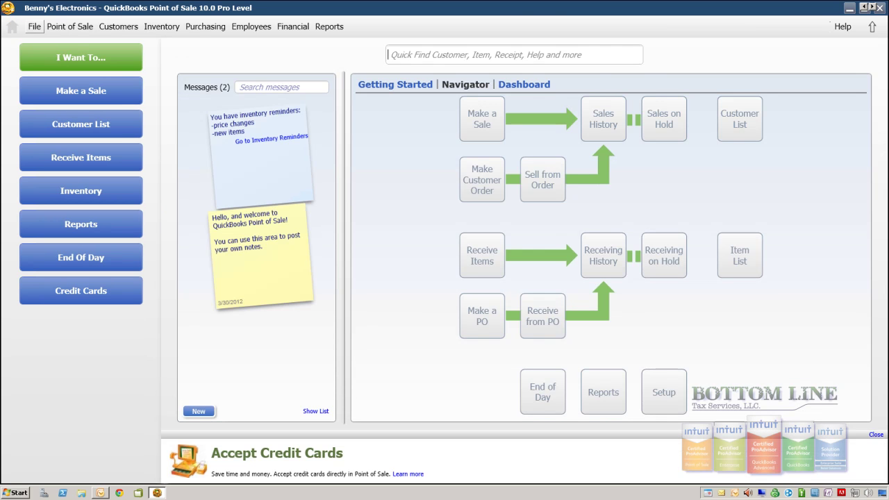
pyautogui.click(34, 26)
pyautogui.moveTo(46, 94)
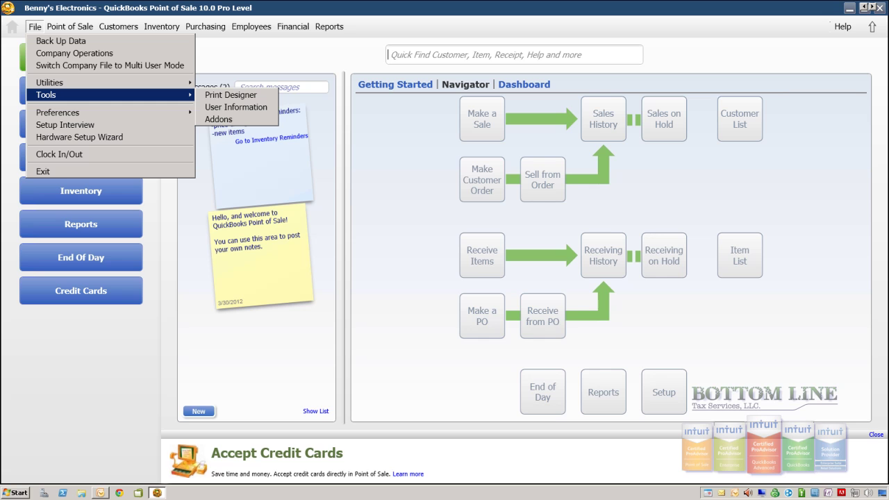
pyautogui.click(230, 95)
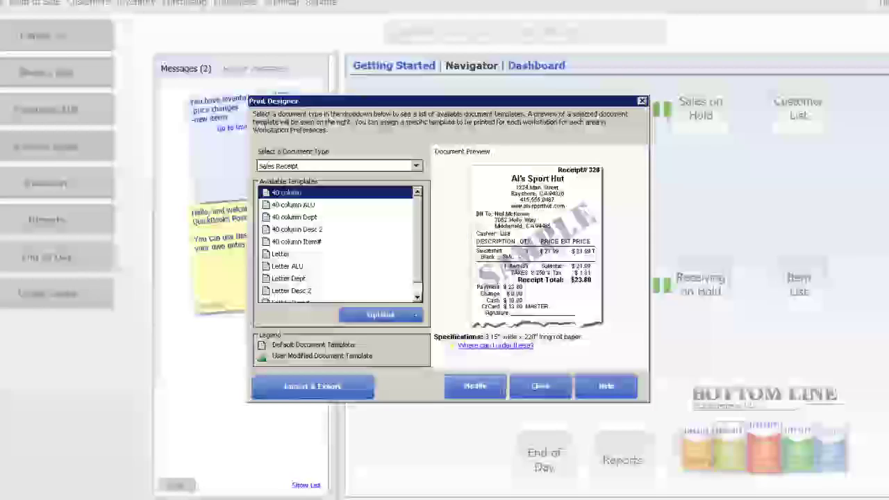
# Choose the Receiving Voucher document type and open its Letter template for editing as a new design
pyautogui.click(415, 175)
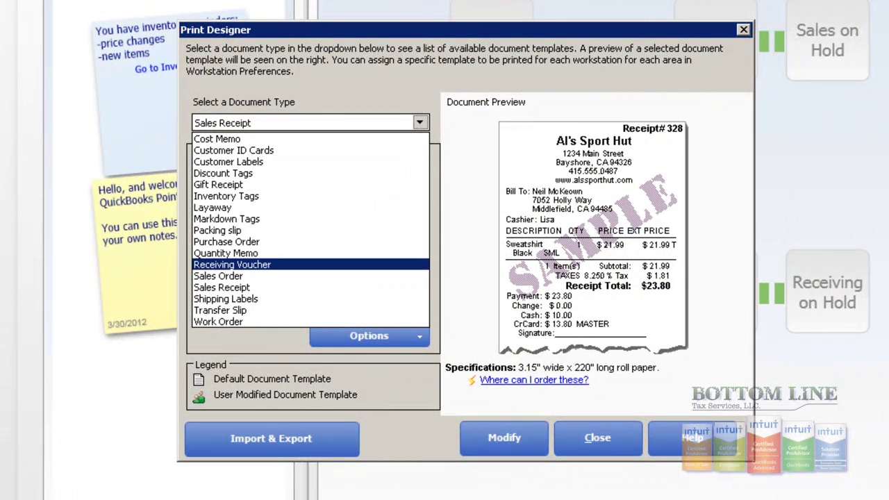
pyautogui.press('Return')
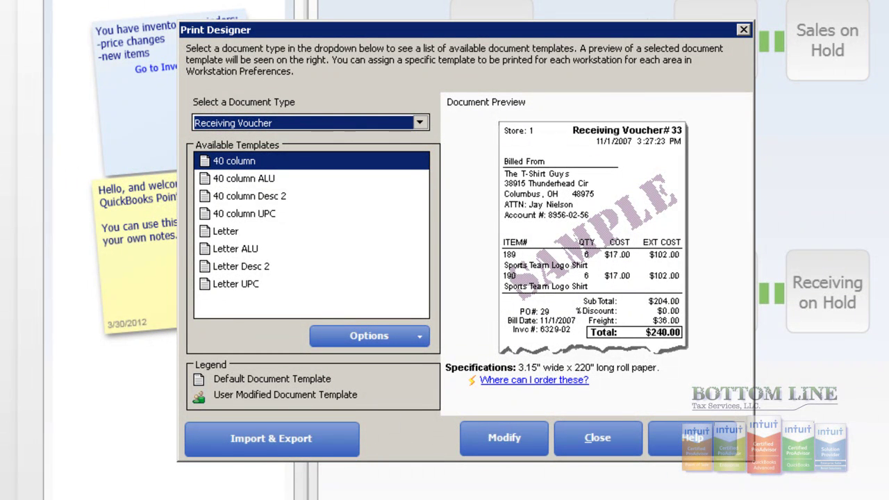
pyautogui.click(228, 231)
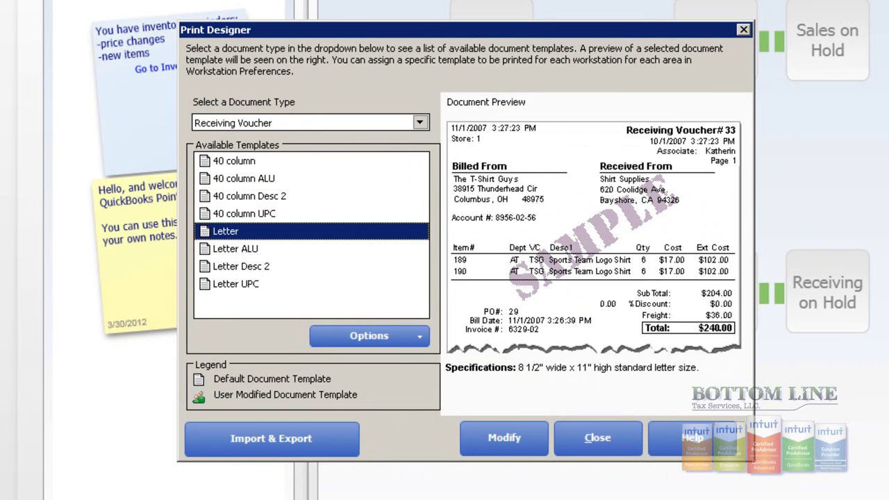
pyautogui.click(369, 335)
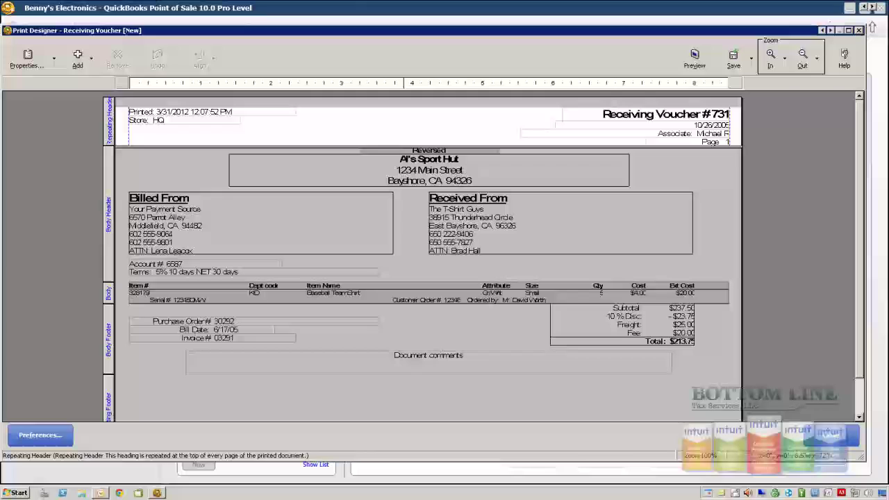
# Center the Receiving Voucher title field horizontally within the repeating header section
pyautogui.click(582, 114)
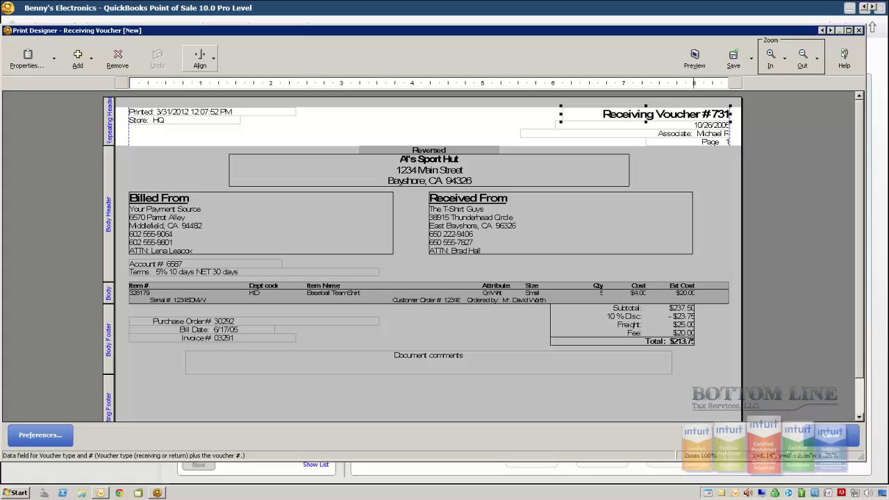
pyautogui.click(200, 56)
pyautogui.moveTo(233, 97)
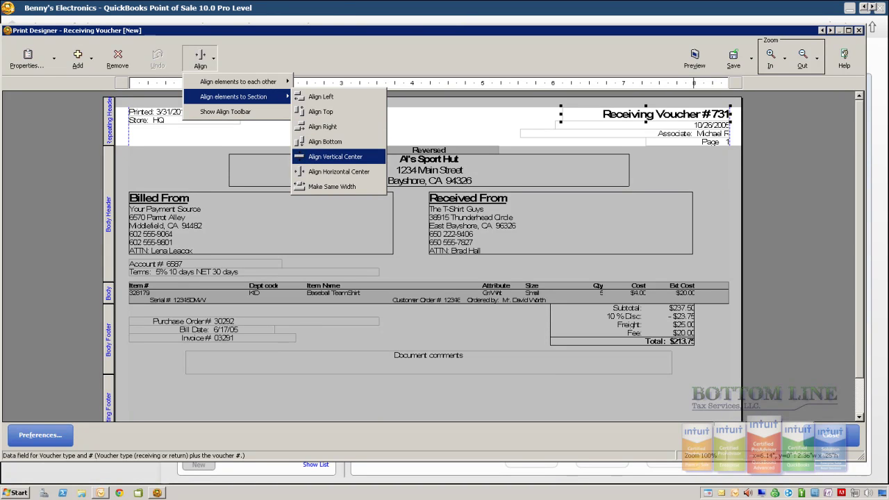
pyautogui.click(339, 172)
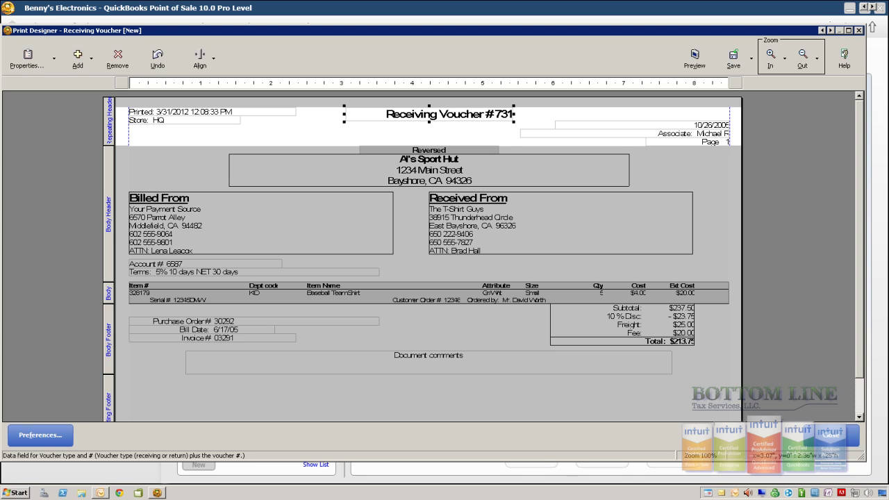
# Save the template as "New Receiving Voucher", make it the default for receiving vouchers, and close the Print Designer
pyautogui.click(733, 56)
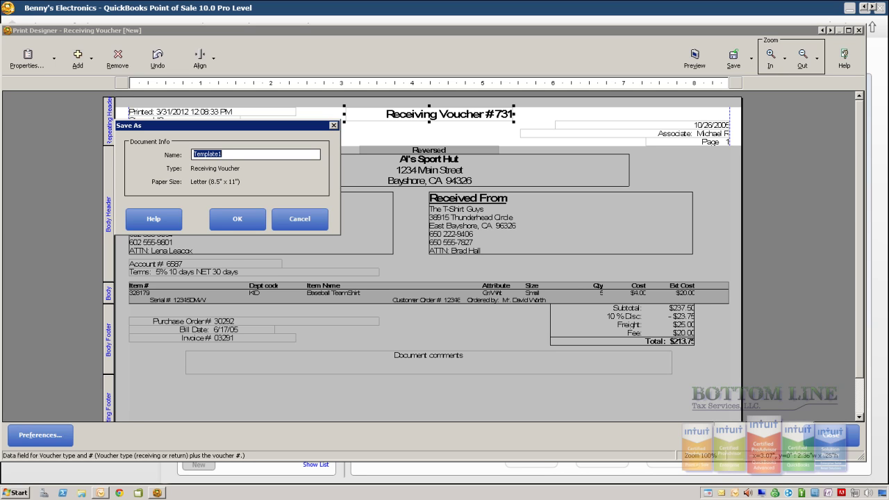
pyautogui.write('New Receiving Voucher')
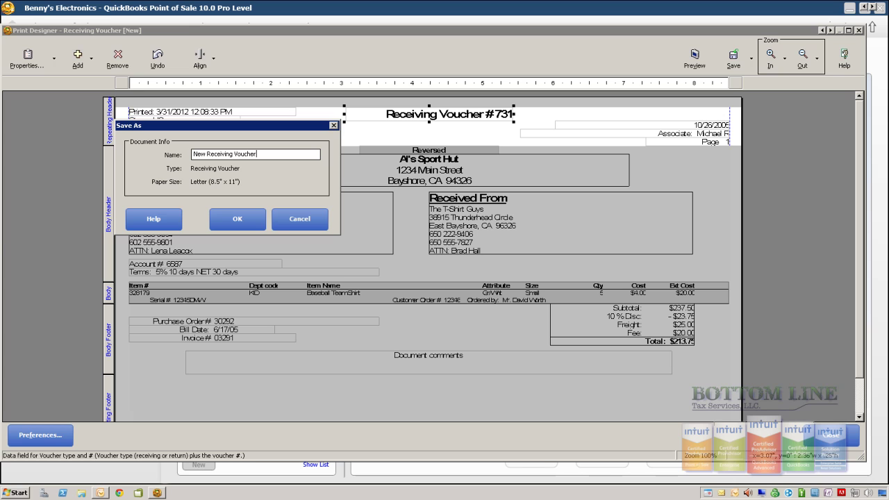
pyautogui.click(236, 219)
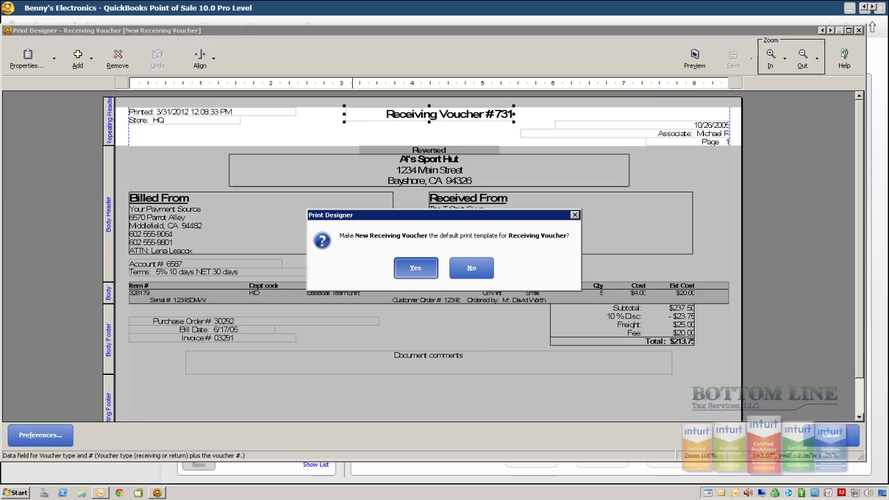
pyautogui.press('Return')
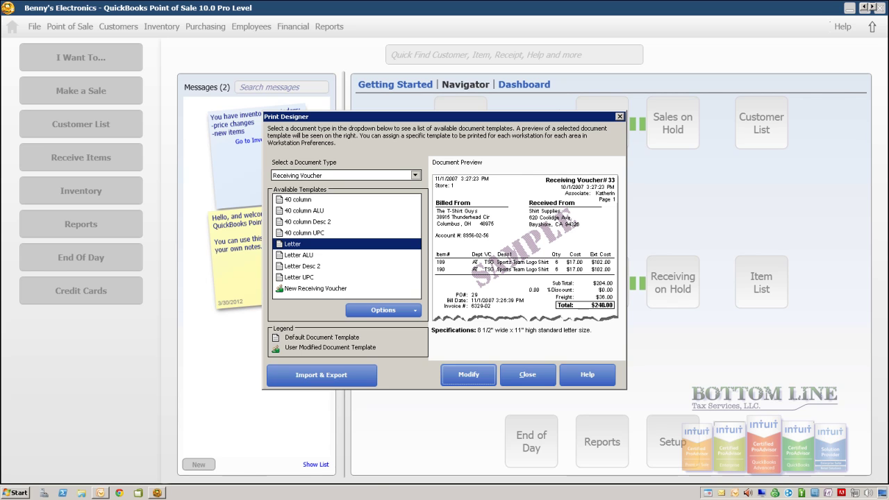
pyautogui.press('Escape')
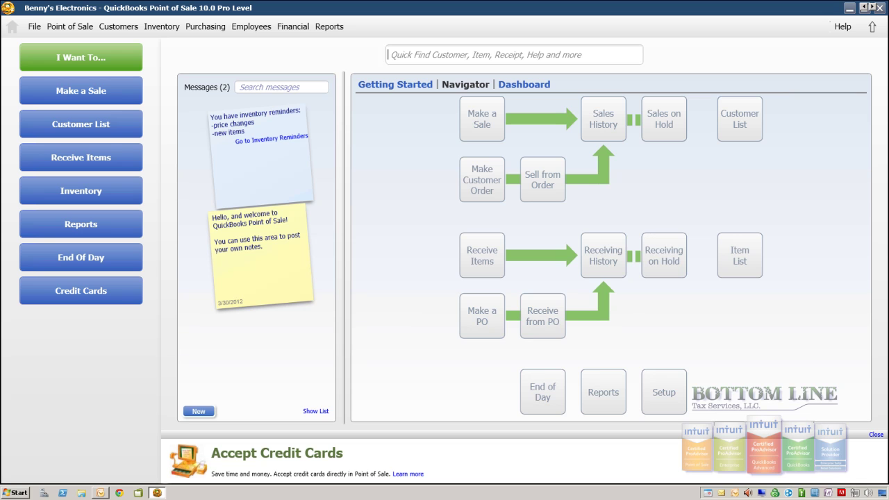
# Open the Documents & Printers page of the workstation preferences and dismiss the missing-printer message
pyautogui.hotkey('alt', 'f')
pyautogui.moveTo(76, 113)
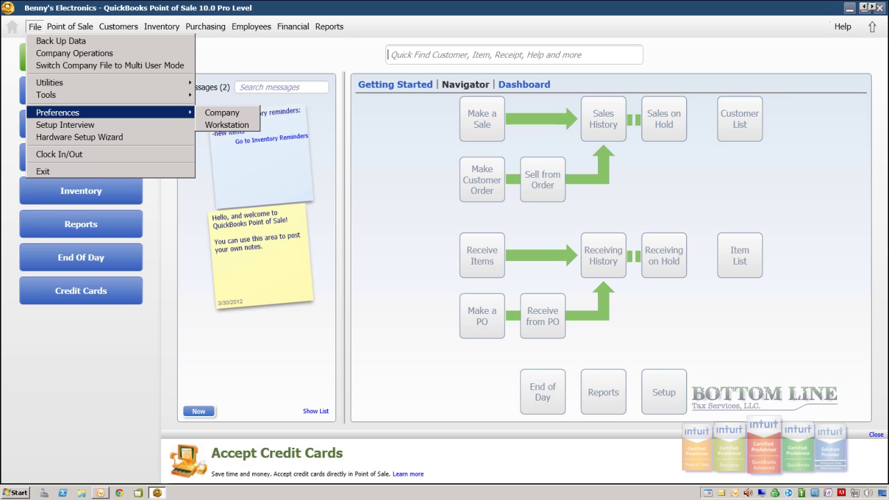
pyautogui.press('Right')
pyautogui.press('Down')
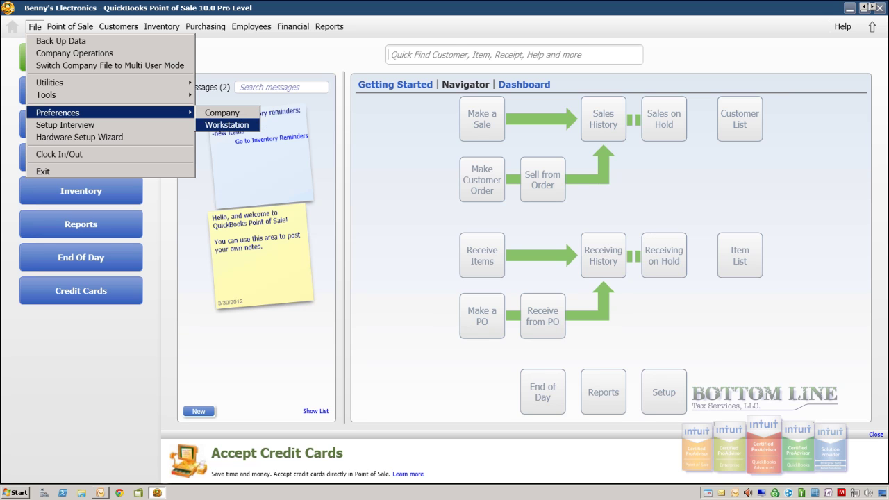
pyautogui.press('Return')
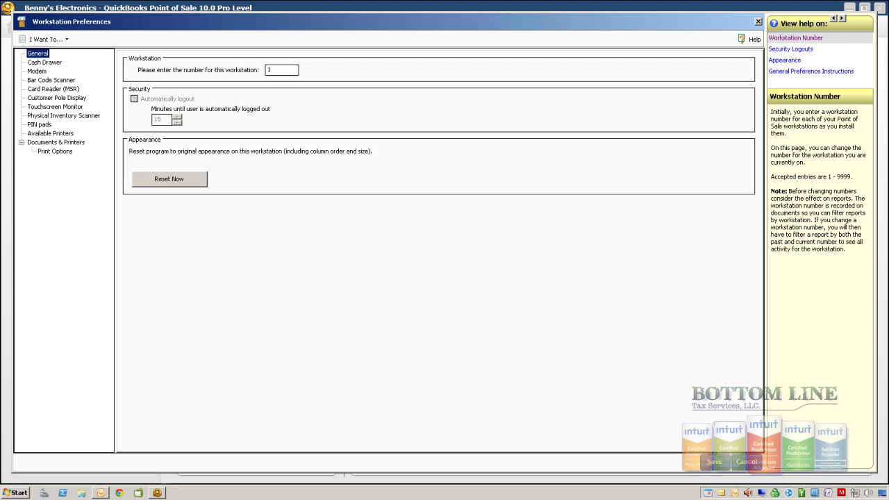
pyautogui.click(55, 142)
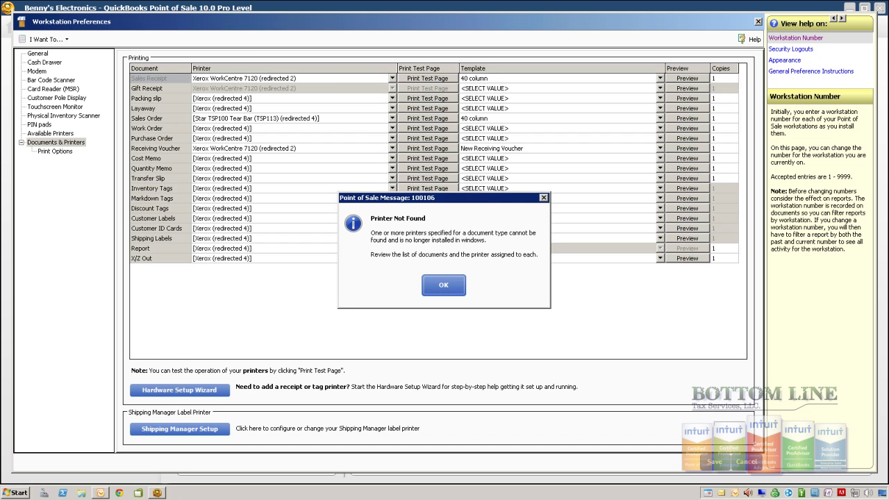
pyautogui.press('Return')
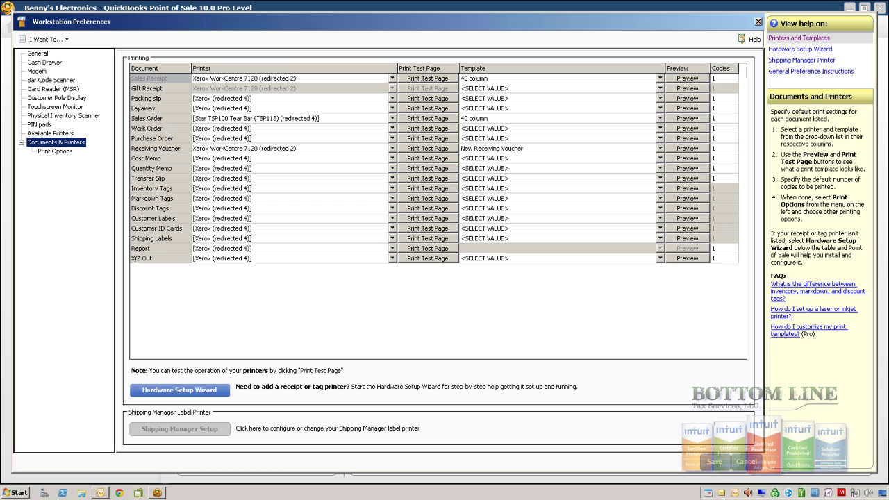
# Set the Receiving Voucher's printer to CutePDF Writer and save the workstation preferences
pyautogui.click(393, 148)
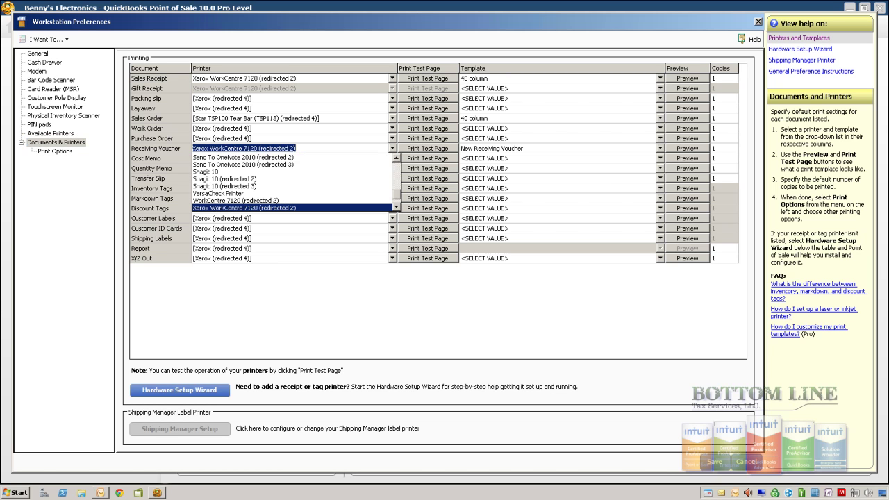
pyautogui.click(392, 128)
pyautogui.click(380, 119)
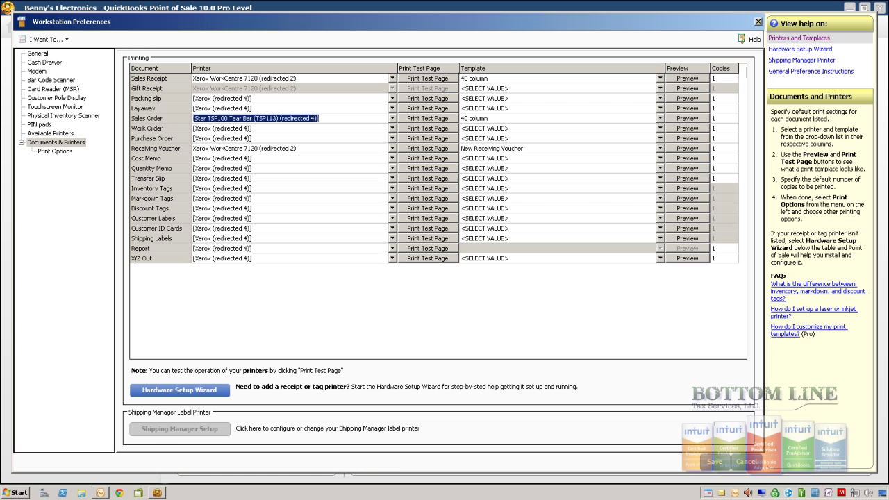
pyautogui.click(381, 129)
pyautogui.click(380, 138)
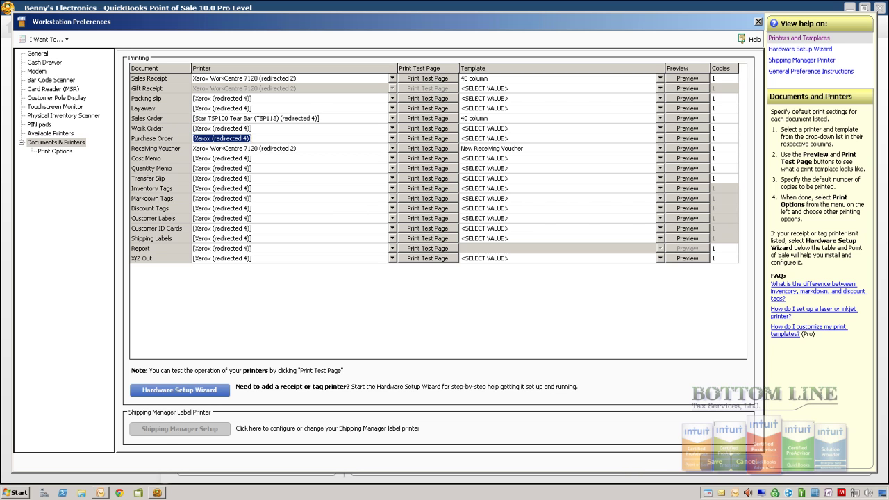
pyautogui.click(392, 149)
pyautogui.scroll(6, 293, 182)
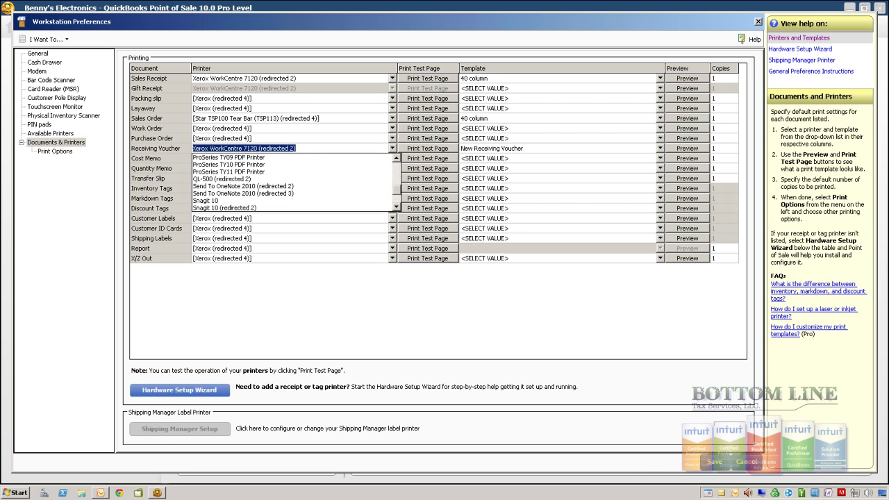
pyautogui.scroll(1, 292, 181)
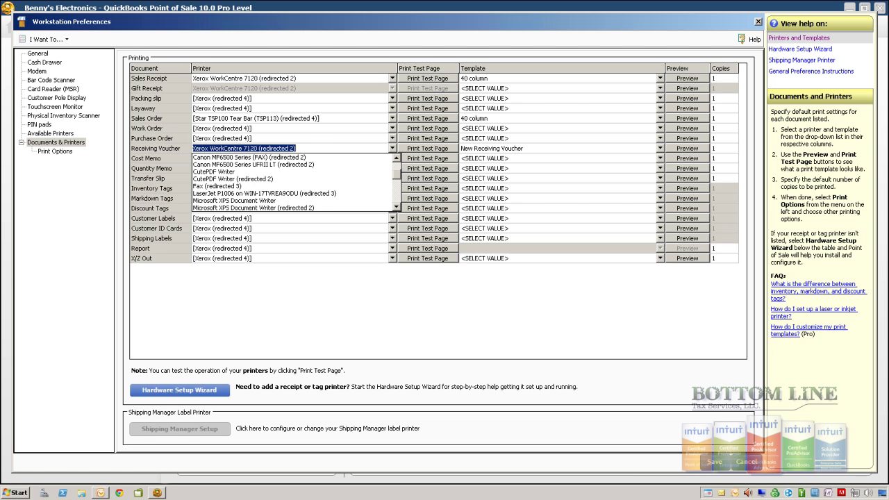
pyautogui.click(216, 171)
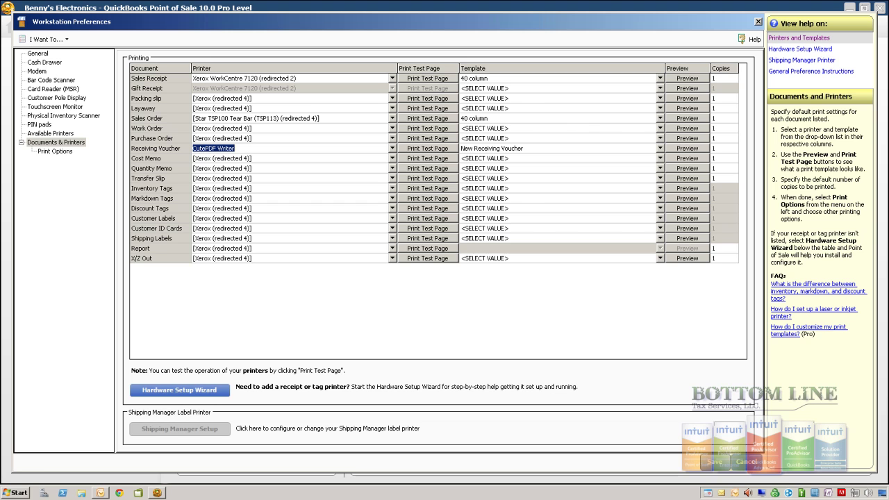
pyautogui.click(714, 461)
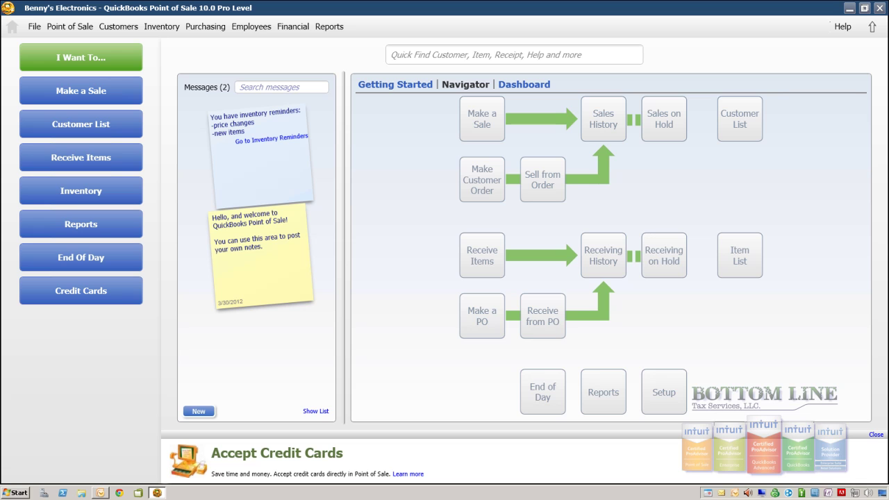
# Start a new voucher for receiving items from a vendor
pyautogui.hotkey('alt', 'u')
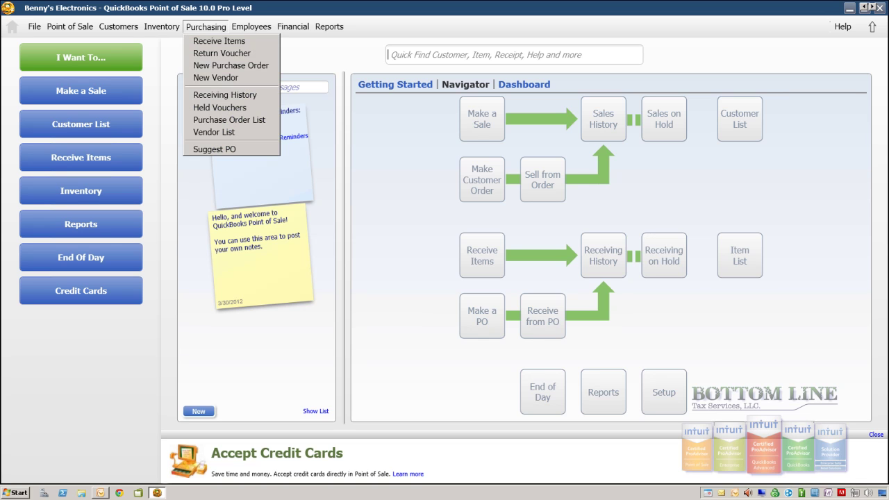
pyautogui.press('Down')
pyautogui.press('Down')
pyautogui.press('Down')
pyautogui.press('Down')
pyautogui.press('Down')
pyautogui.press('Down')
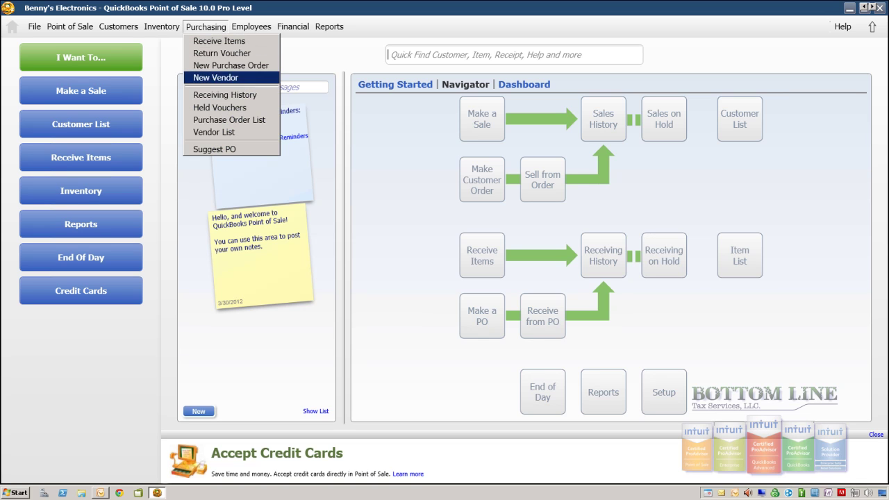
pyautogui.press('Up')
pyautogui.press('Up')
pyautogui.press('Up')
pyautogui.press('Up')
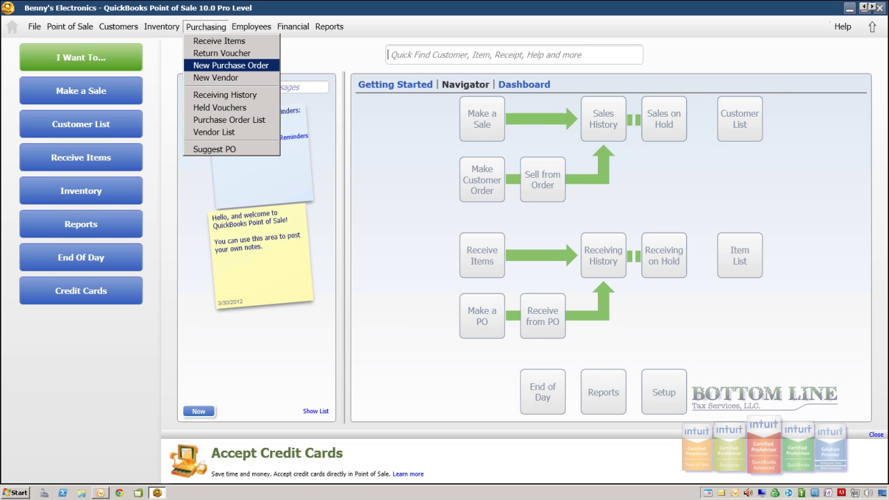
pyautogui.press('Up')
pyautogui.press('Down')
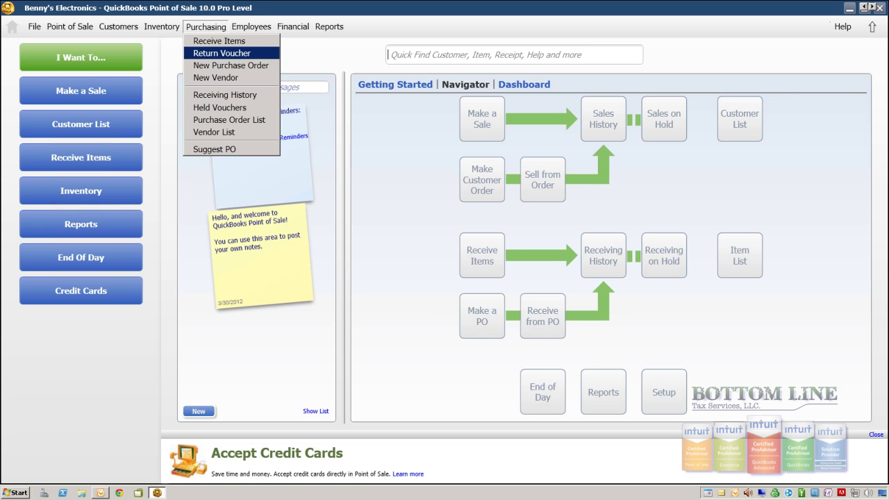
pyautogui.press('Up')
pyautogui.press('Escape')
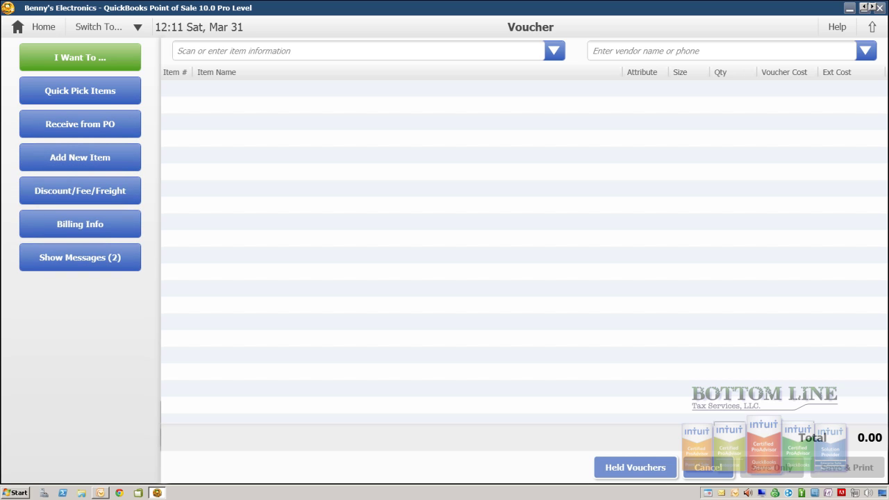
pyautogui.click(109, 27)
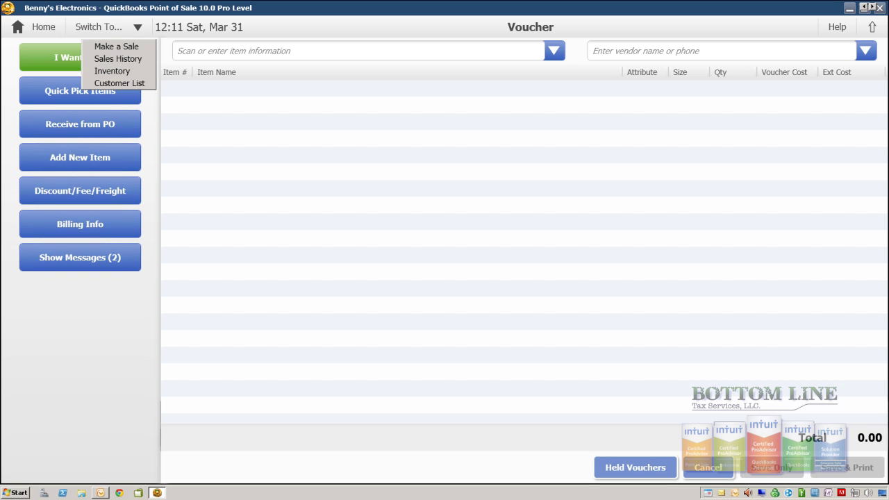
pyautogui.press('Down')
pyautogui.press('Down')
pyautogui.press('Down')
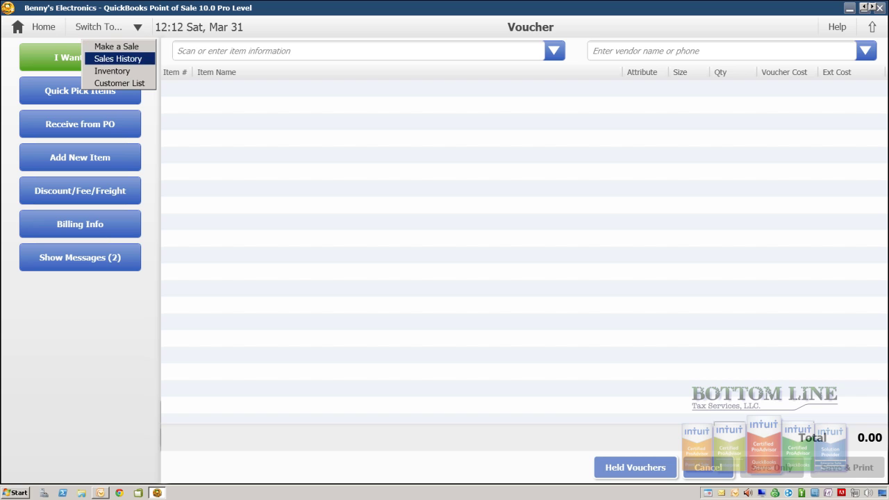
pyautogui.click(554, 50)
pyautogui.click(554, 51)
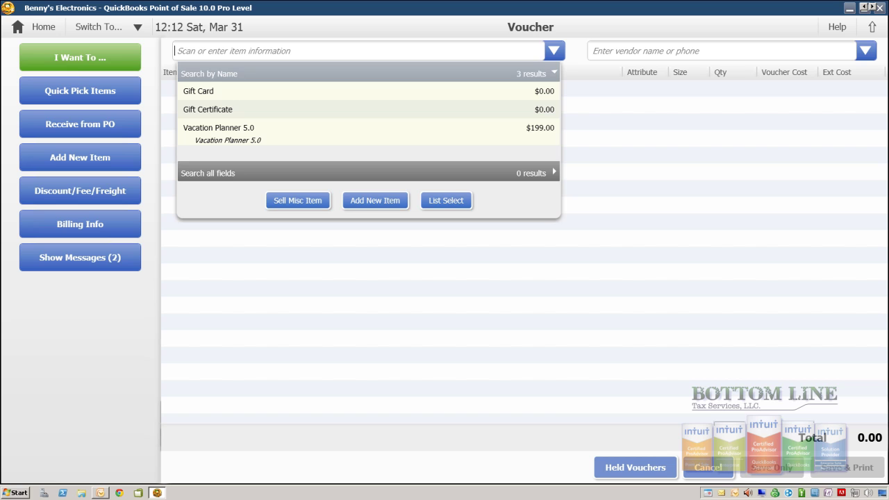
pyautogui.press('Escape')
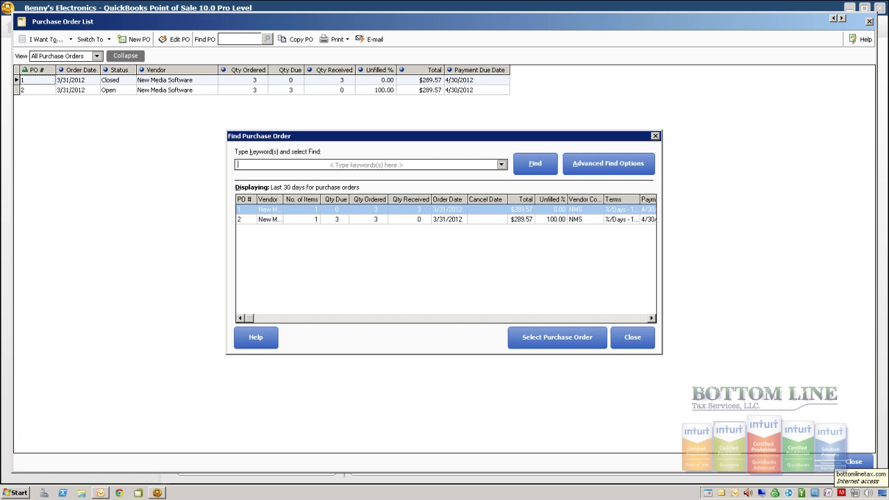
# Look through purchase order 1 and the purchase order list's view filters and available actions, and close the list
pyautogui.press('Return')
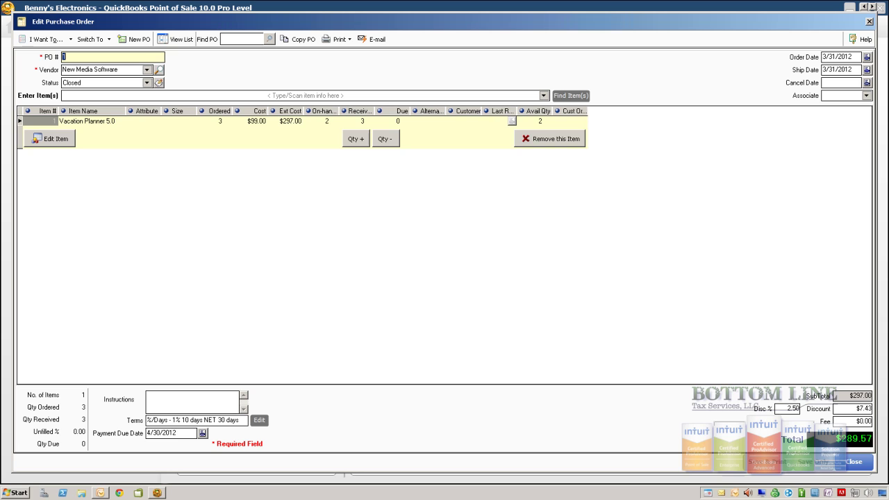
pyautogui.click(176, 39)
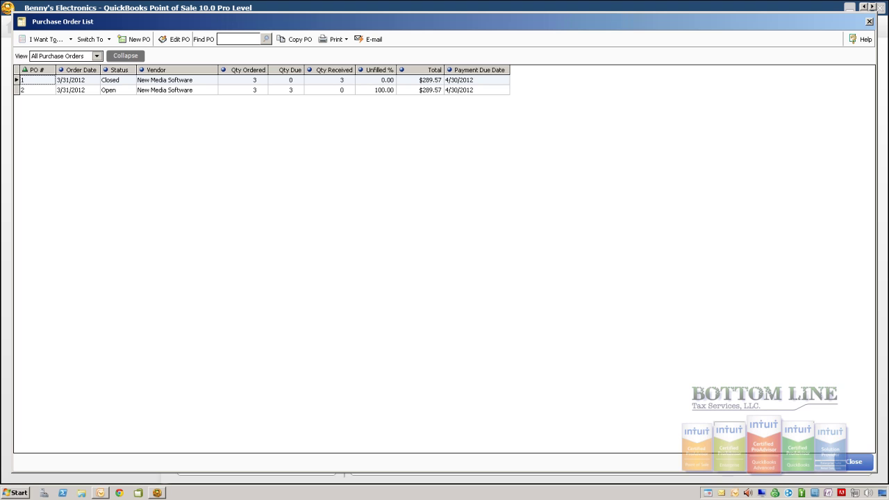
pyautogui.click(96, 56)
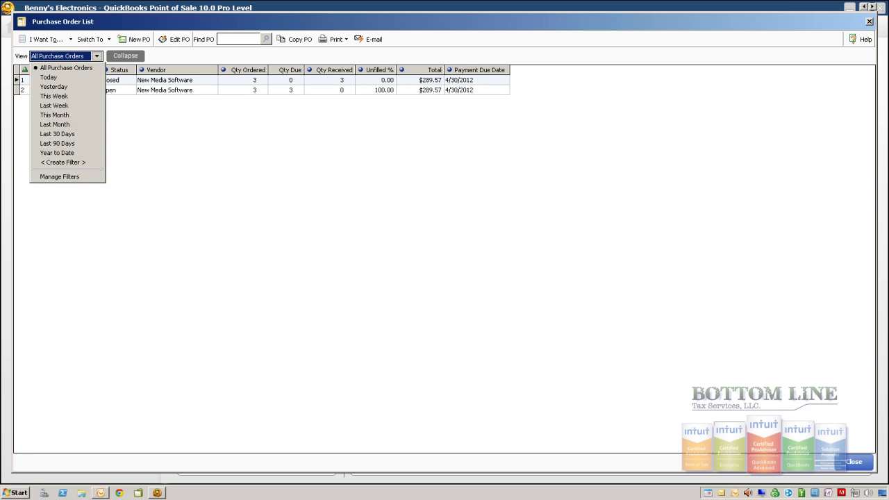
pyautogui.click(50, 40)
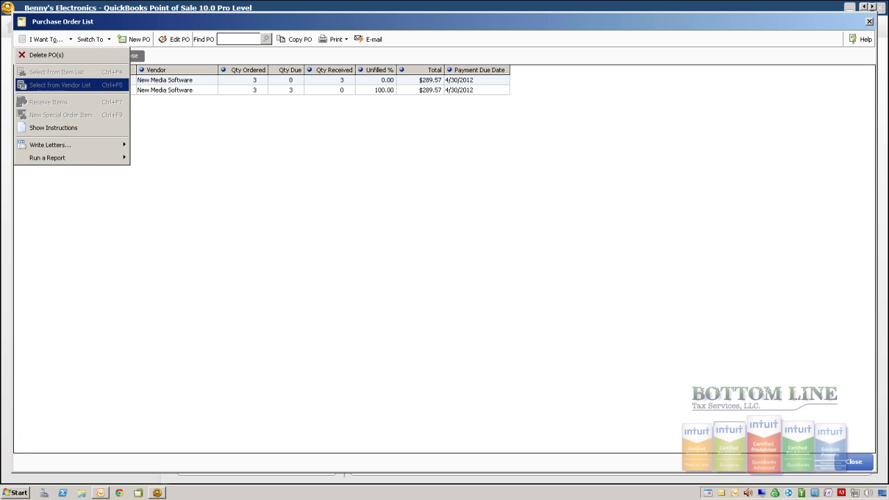
pyautogui.click(192, 182)
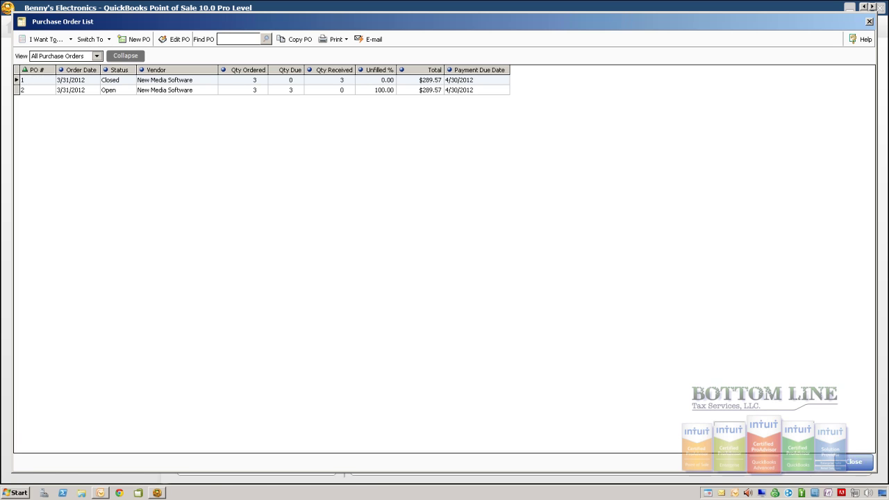
pyautogui.press('Escape')
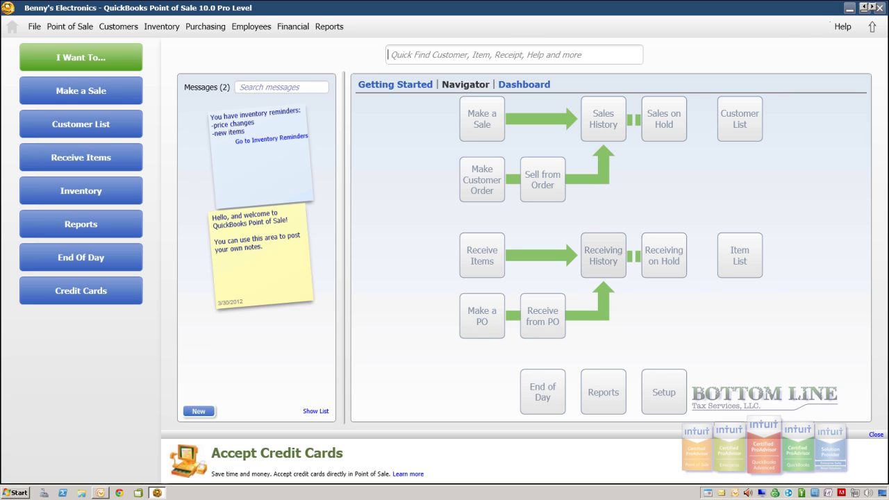
# Show the details of the New Media Software voucher in Receiving History and print it with CutePDF Writer
pyautogui.click(602, 255)
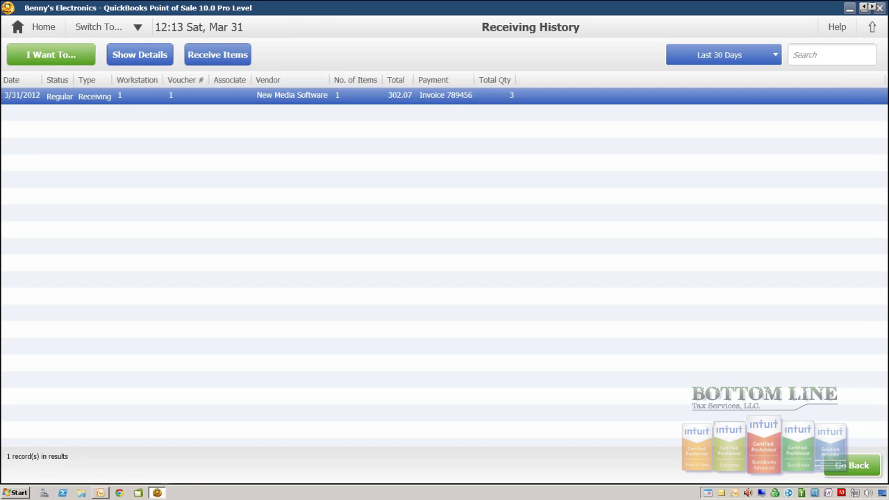
pyautogui.click(140, 55)
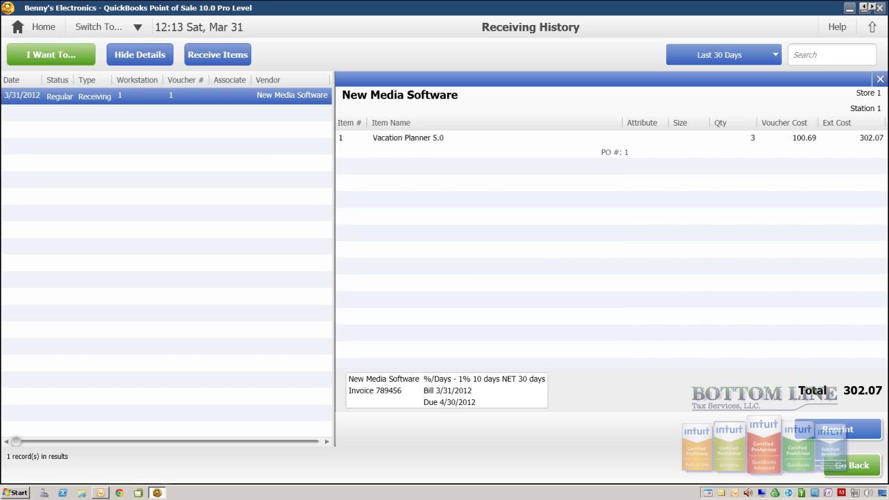
pyautogui.hotkey('ctrl', 'p')
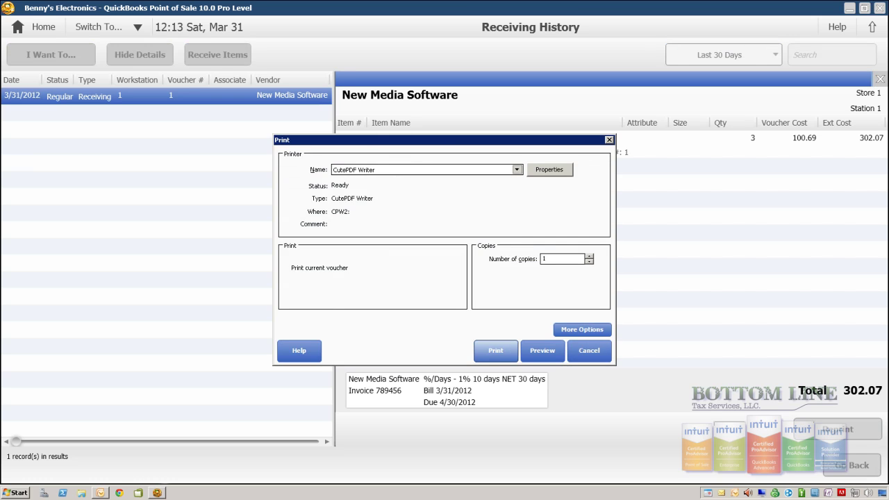
pyautogui.press('Return')
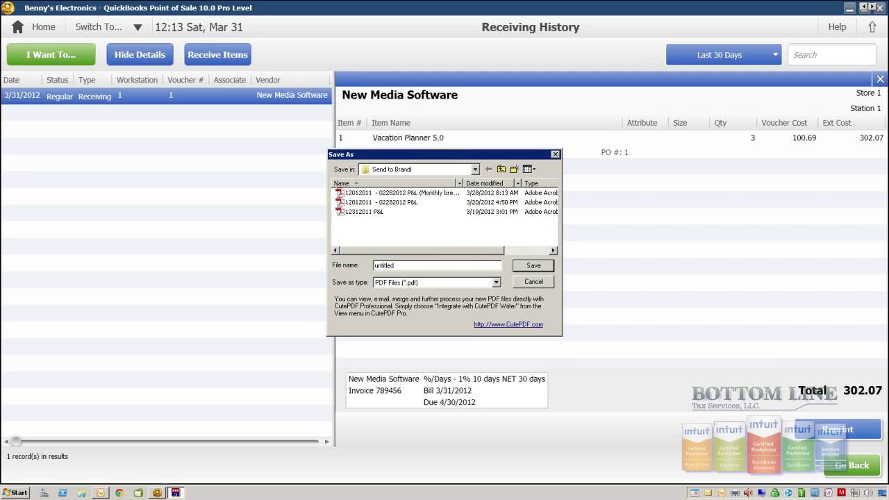
# Save the printed voucher on the Desktop as a PDF named "New Media DEMO"
pyautogui.click(475, 169)
pyautogui.click(384, 180)
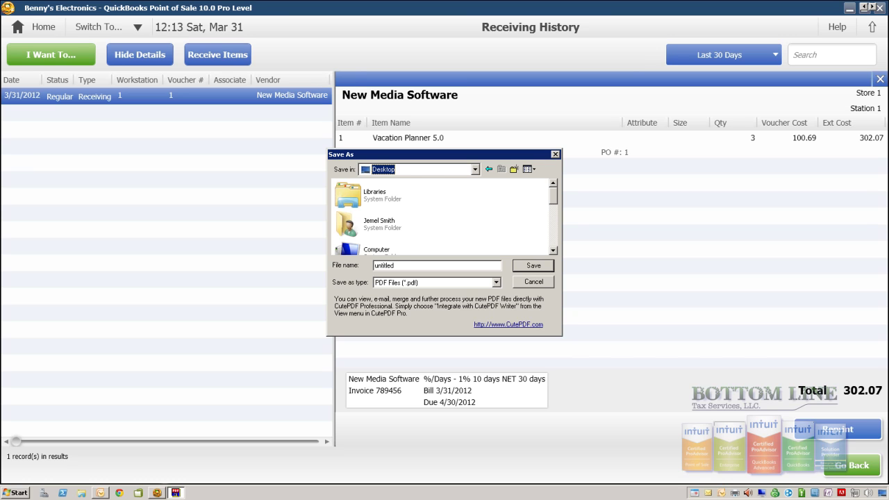
pyautogui.doubleClick(384, 265)
pyautogui.write('New Media')
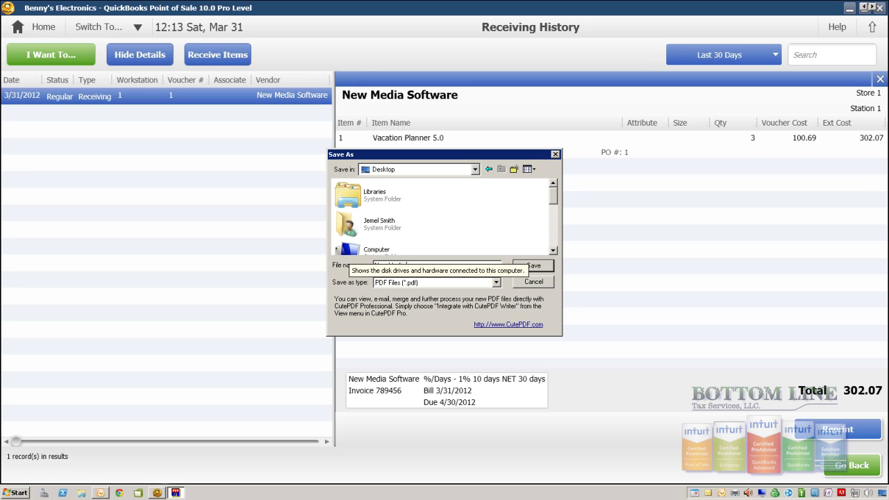
pyautogui.write('DEMO')
pyautogui.press('Return')
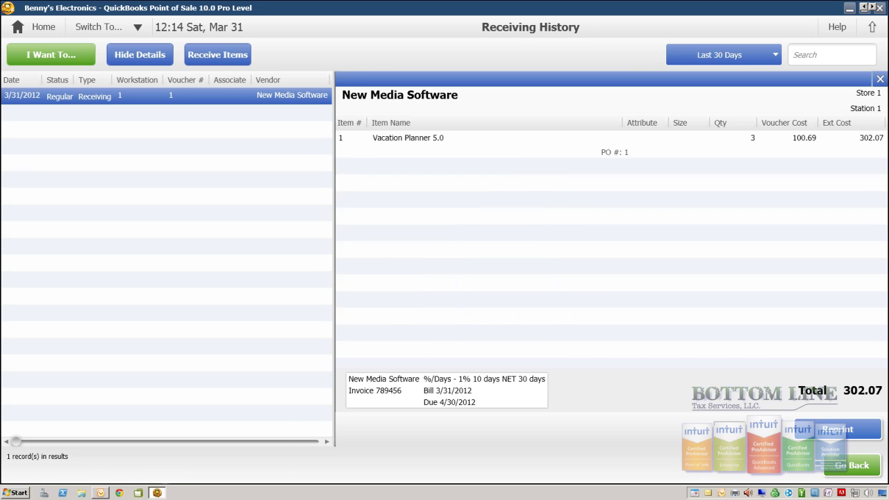
# Show the desktop, open the New Media DEMO PDF in Adobe Reader and maximize its window
pyautogui.rightClick(195, 493)
pyautogui.click(222, 453)
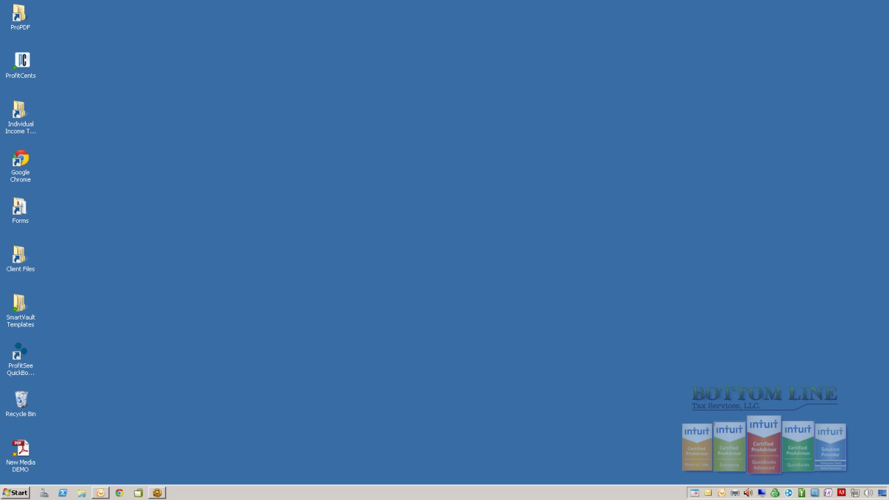
pyautogui.doubleClick(20, 451)
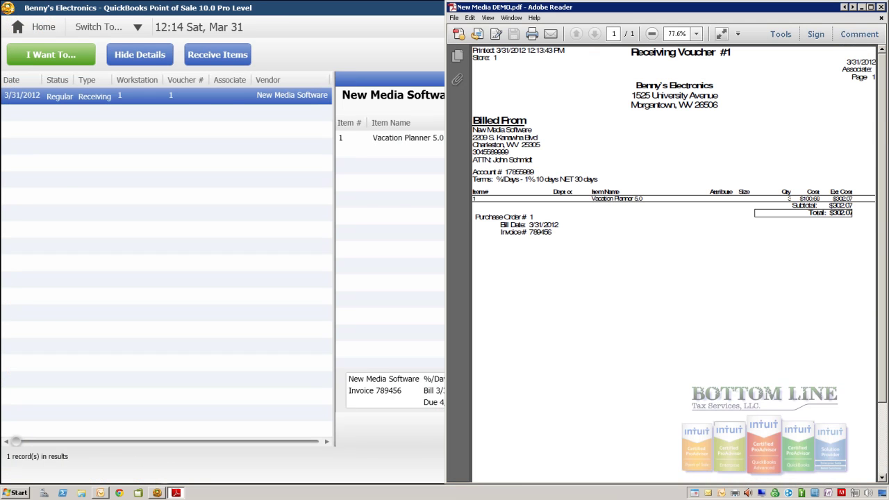
pyautogui.click(871, 7)
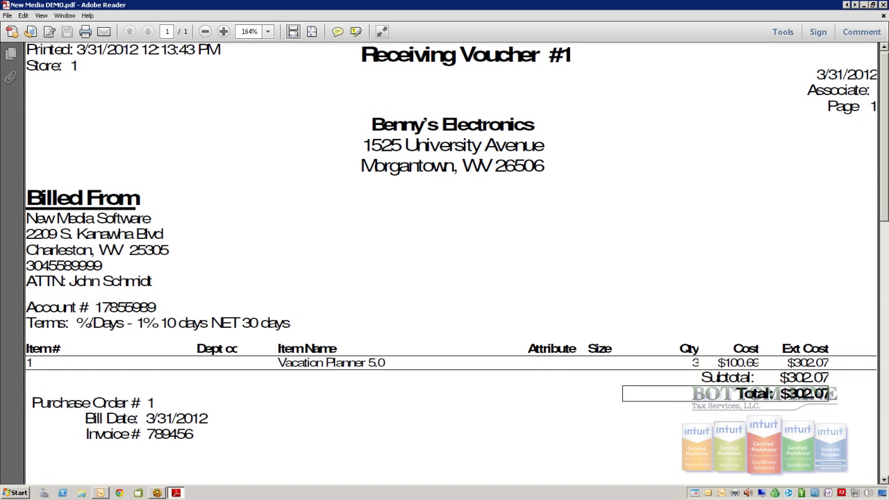
# Examine the printed voucher's item line, extended cost, totals and purchase order details, and close the PDF
pyautogui.scroll(-1, 451, 240)
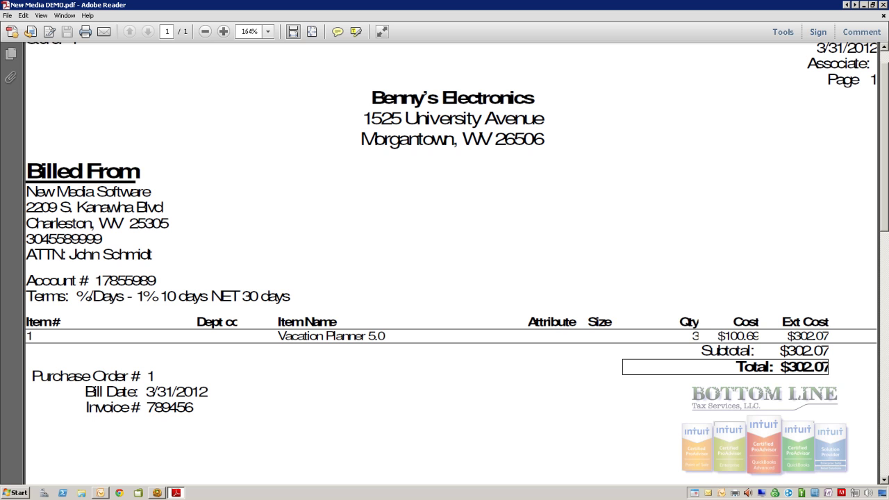
pyautogui.moveTo(786, 336); pyautogui.dragTo(829, 336)
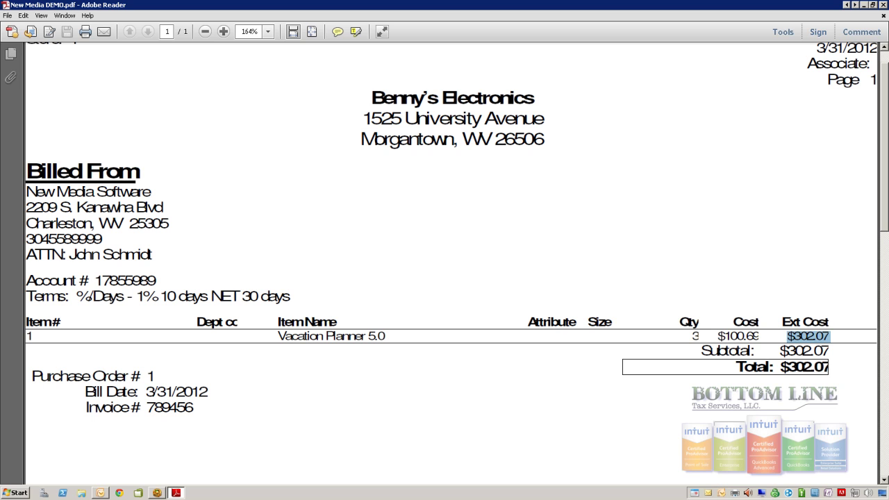
pyautogui.scroll(-15, 451, 263)
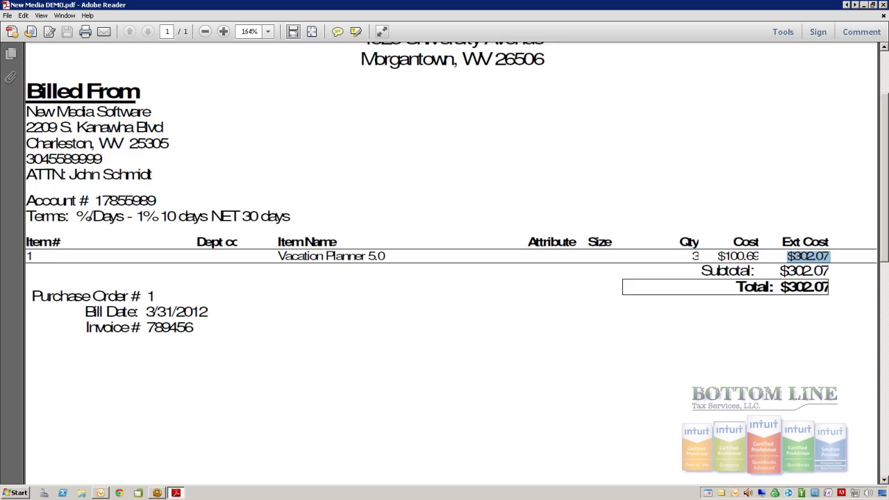
pyautogui.scroll(10, 452, 264)
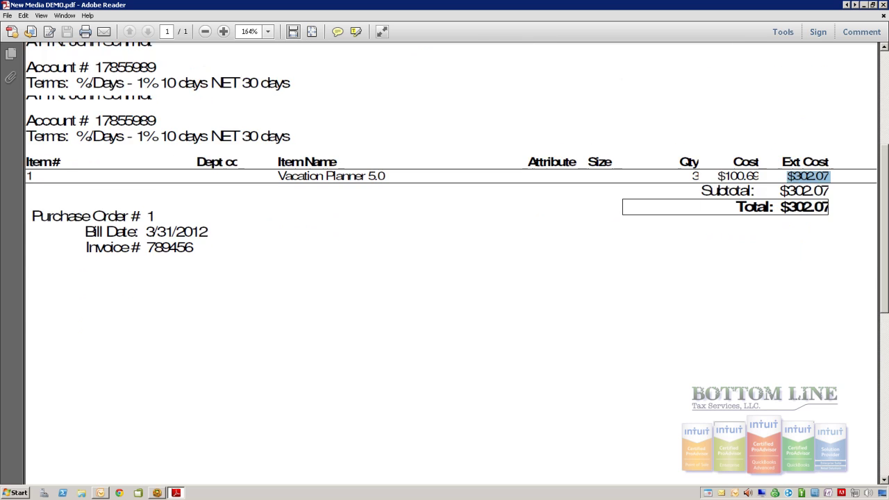
pyautogui.hotkey('alt', 'F4')
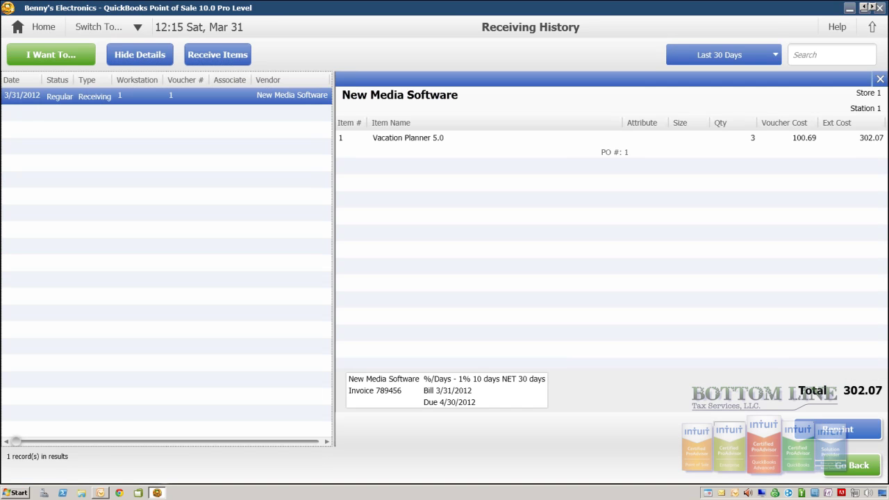